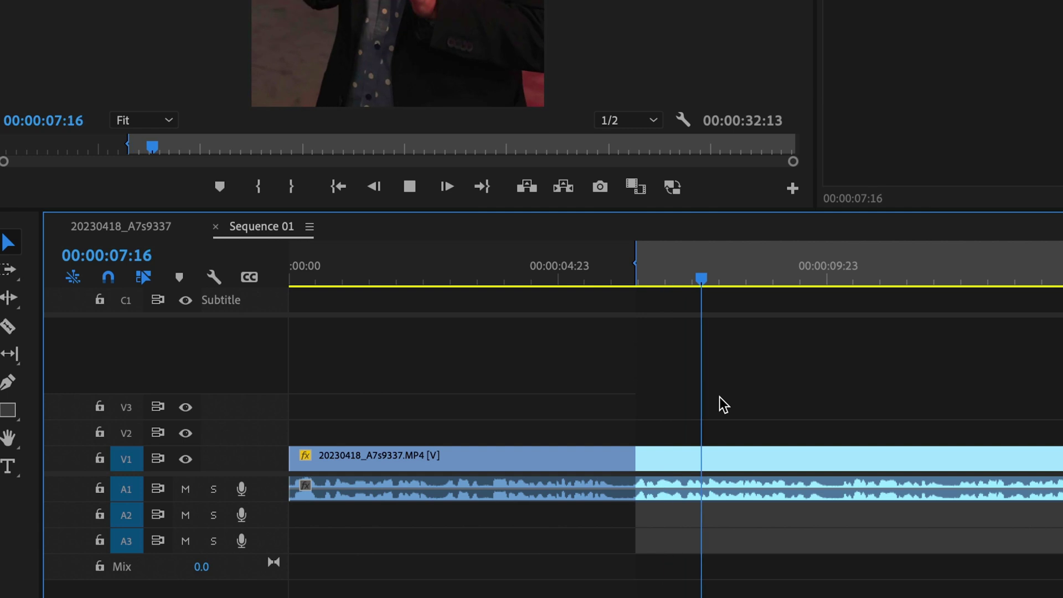
key("space")
Step: Set the section's Out point, park the playhead inside it, and switch to Text-Based Editing
key("o")
left_click(688, 286)
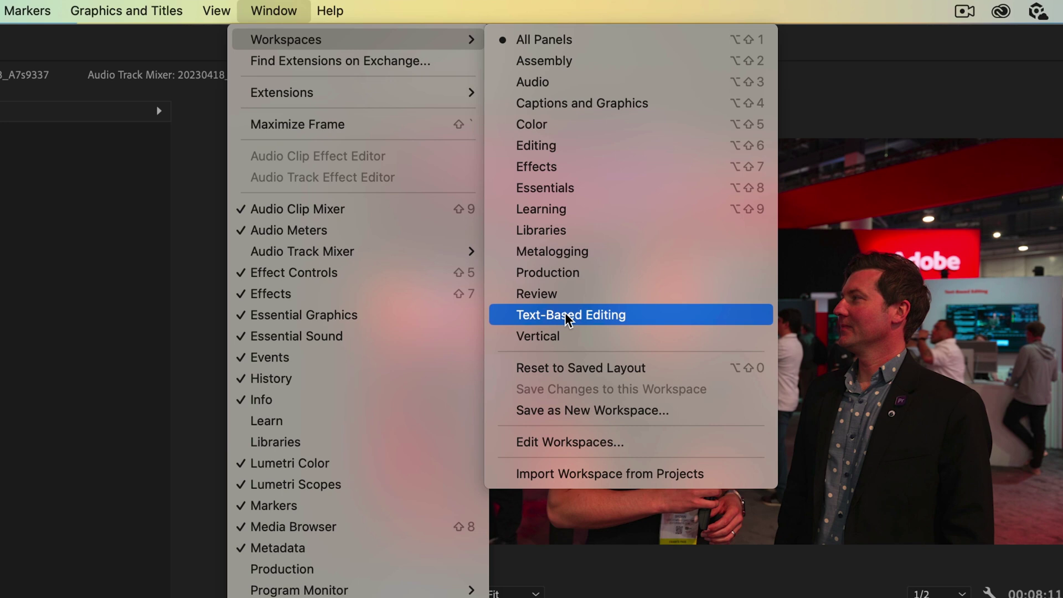
left_click(567, 315)
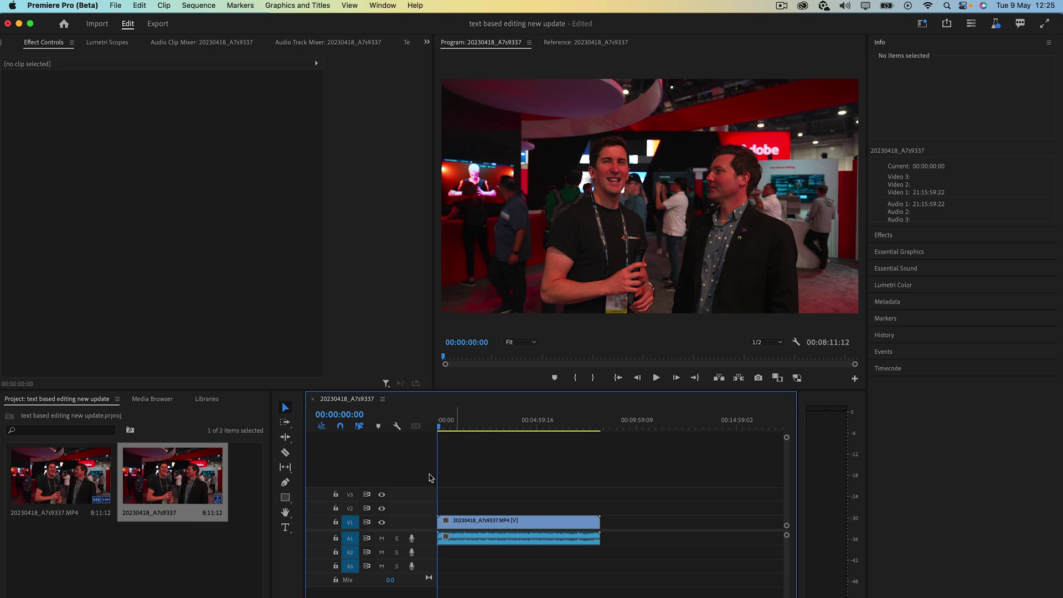
left_click(174, 559)
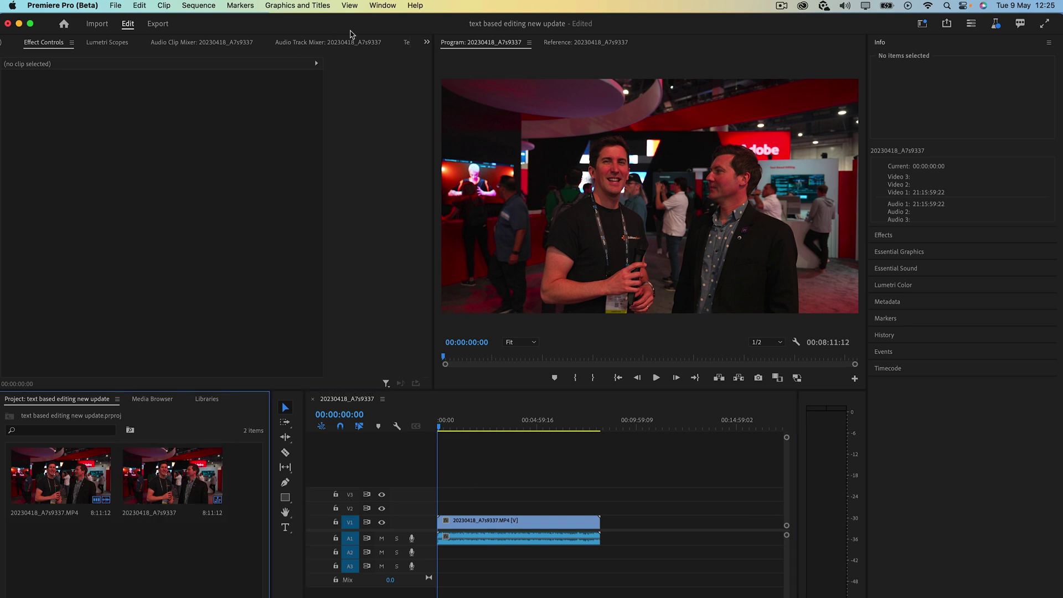
left_click(383, 5)
mouse_move(383, 23)
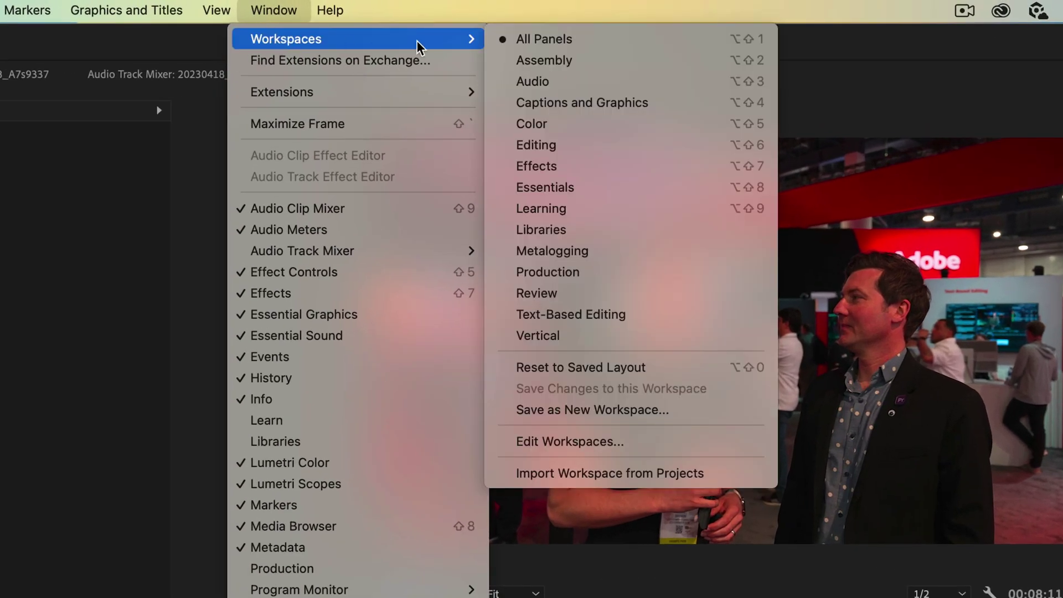
Step: In the Text-Based Editing workspace, rename both transcript speakers to their names
left_click(566, 314)
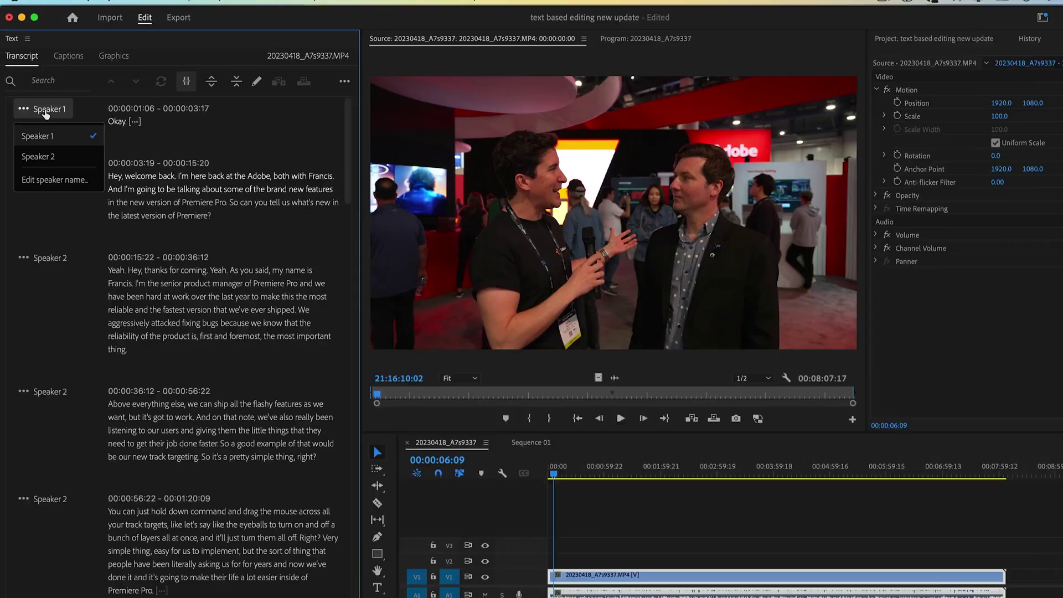
left_click(55, 178)
type("Mark")
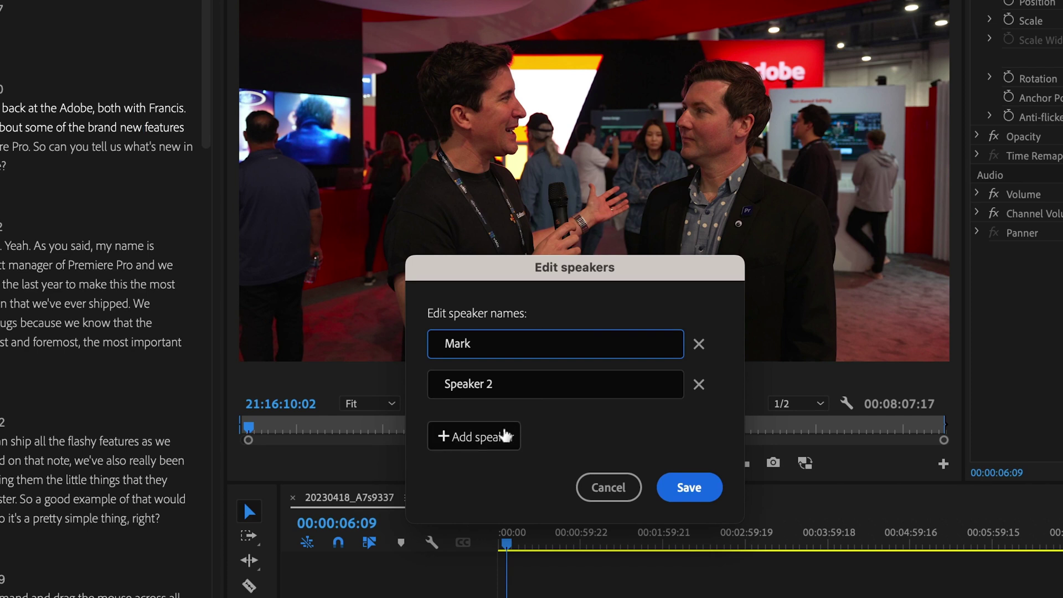
key("Tab")
type("Fr")
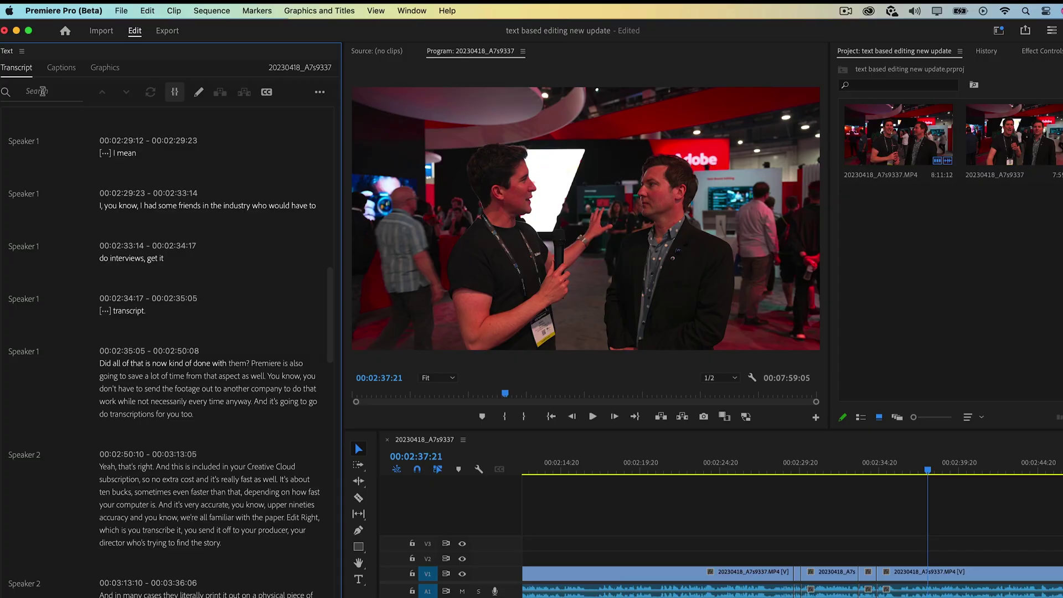
Step: Search the transcript for 'new' and delete the second speaker's self-introduction phrase
left_click(43, 91)
type("n")
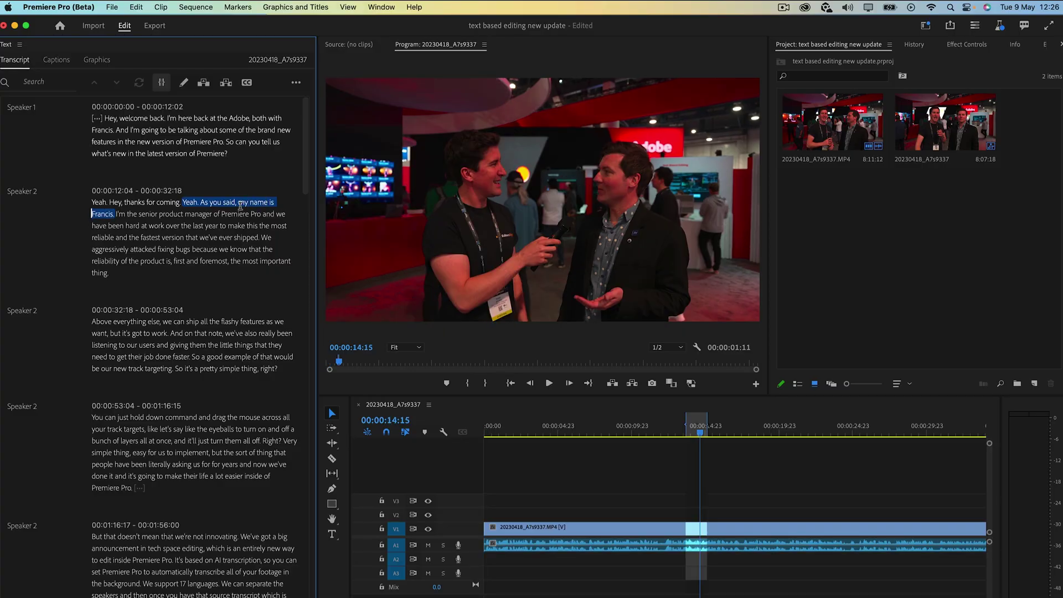
key("Delete")
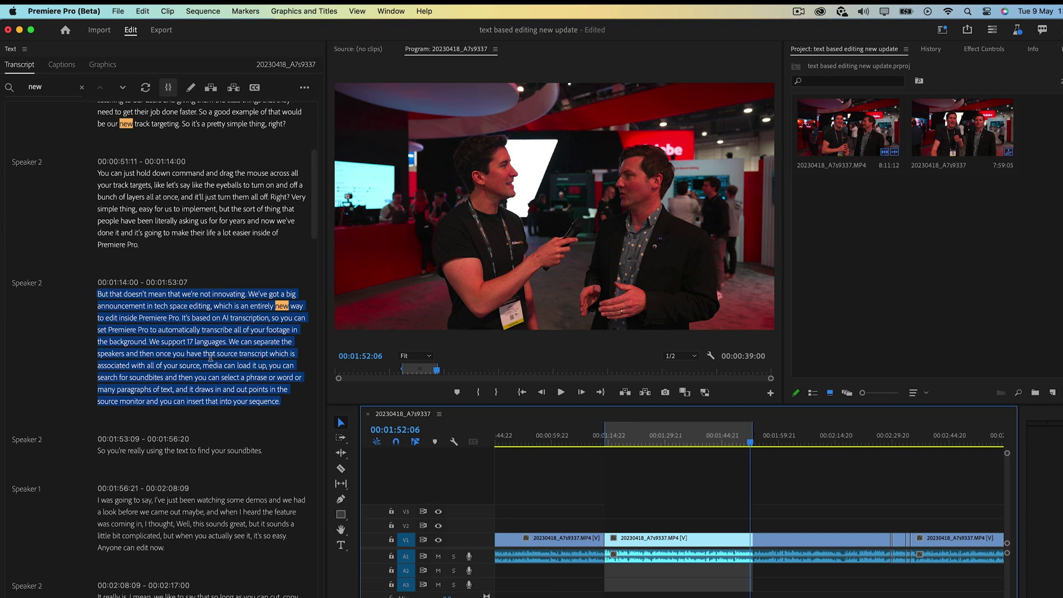
Step: Copy the selected soundbite and create a new Sequence 01 from the default preset
right_click(210, 357)
left_click(230, 414)
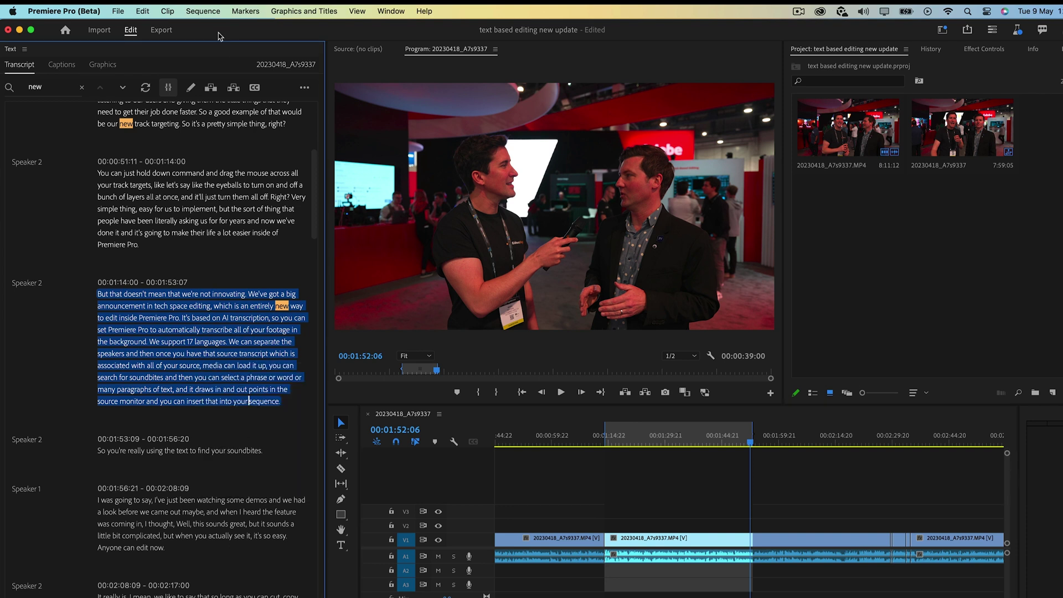
left_click(118, 11)
mouse_move(142, 29)
left_click(310, 64)
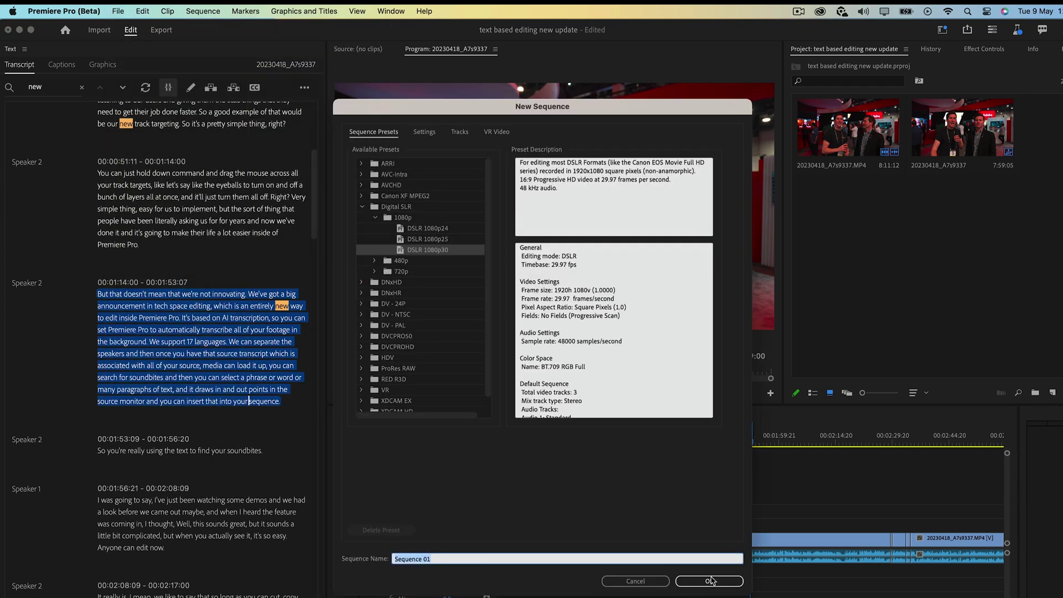
left_click(709, 581)
Step: Set Sequence 01 to 1080×1920 at 23.976 fps and show the clip's position and scale
left_click(204, 11)
left_click(221, 28)
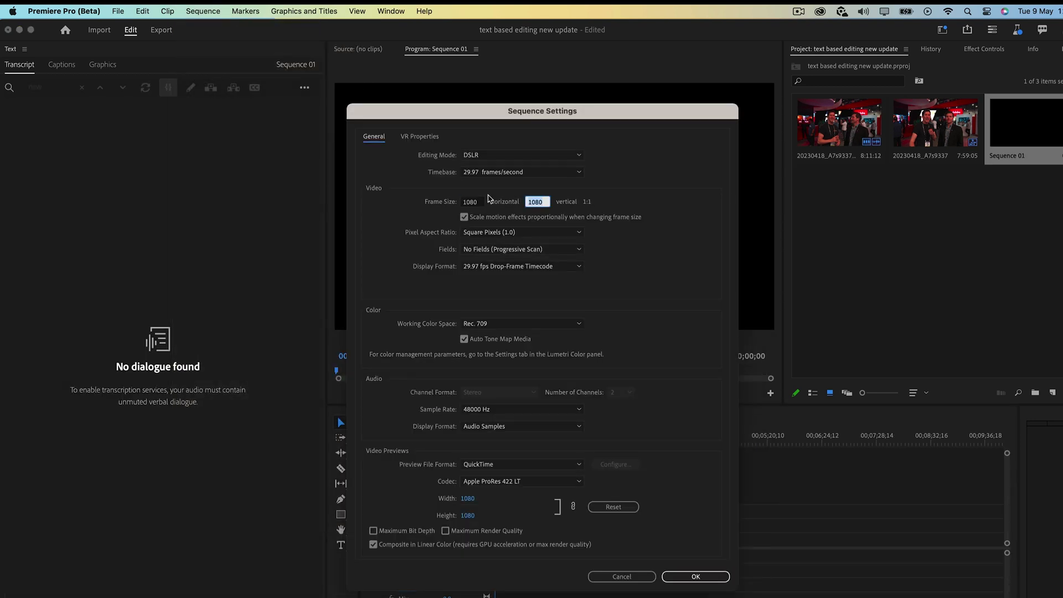
left_click(508, 173)
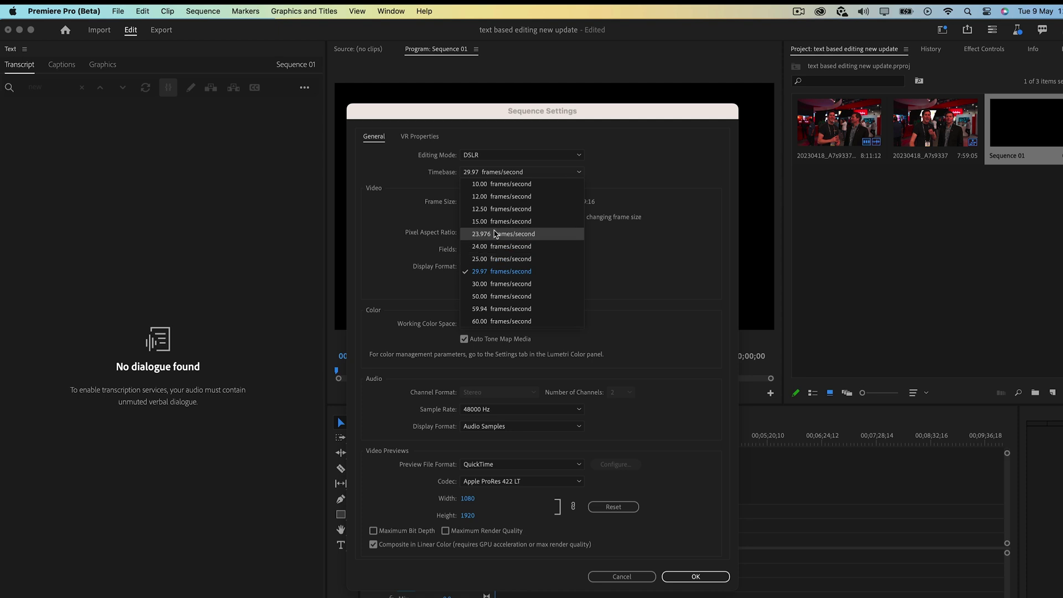
left_click(504, 234)
left_click(695, 577)
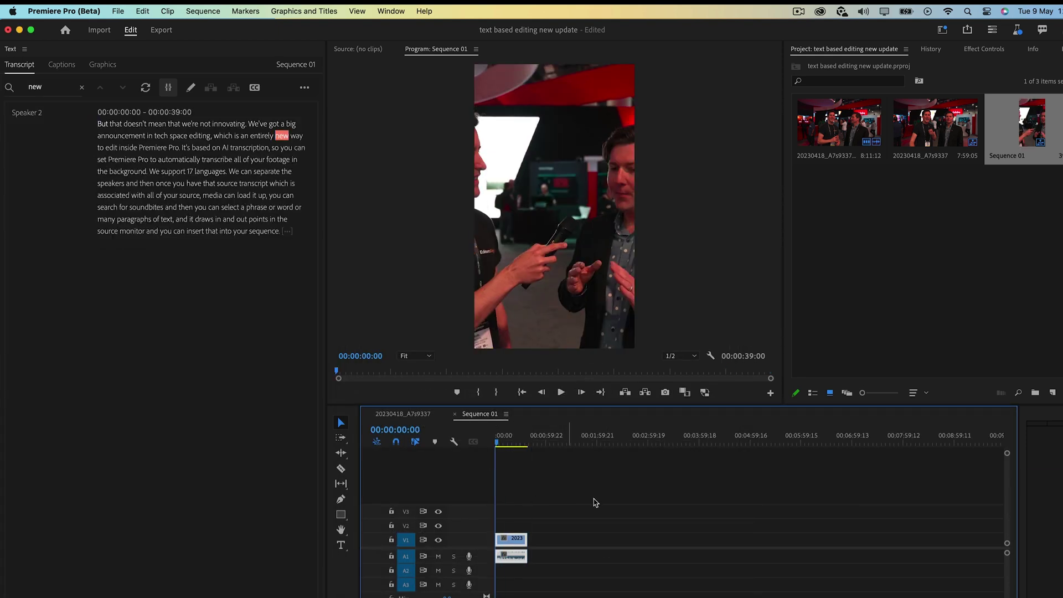
left_click(975, 51)
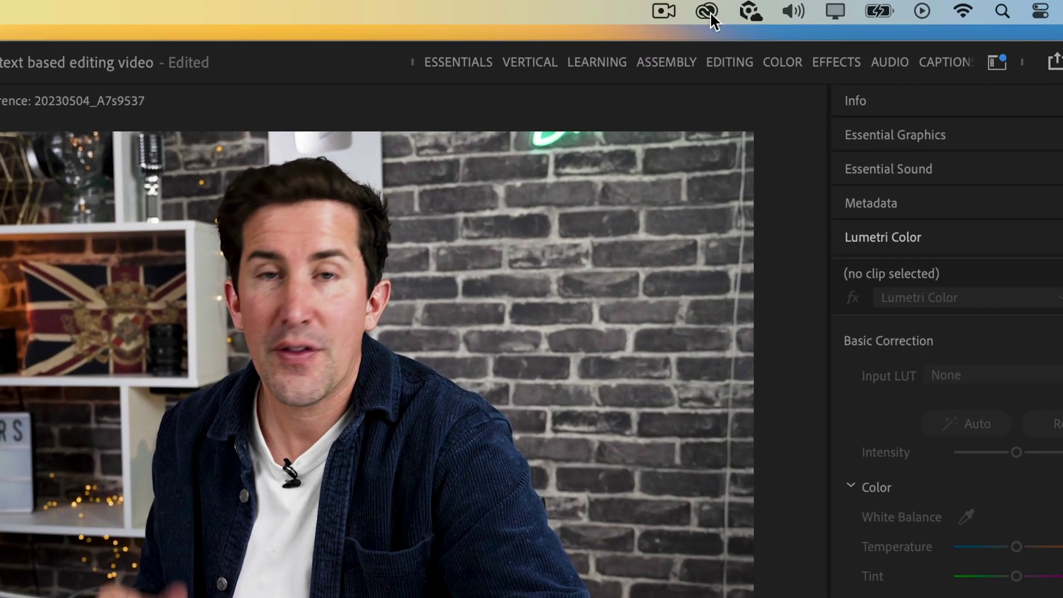
Step: Launch the updated Premiere Pro (Beta) 23.5 from Creative Cloud's Updates list
left_click(706, 11)
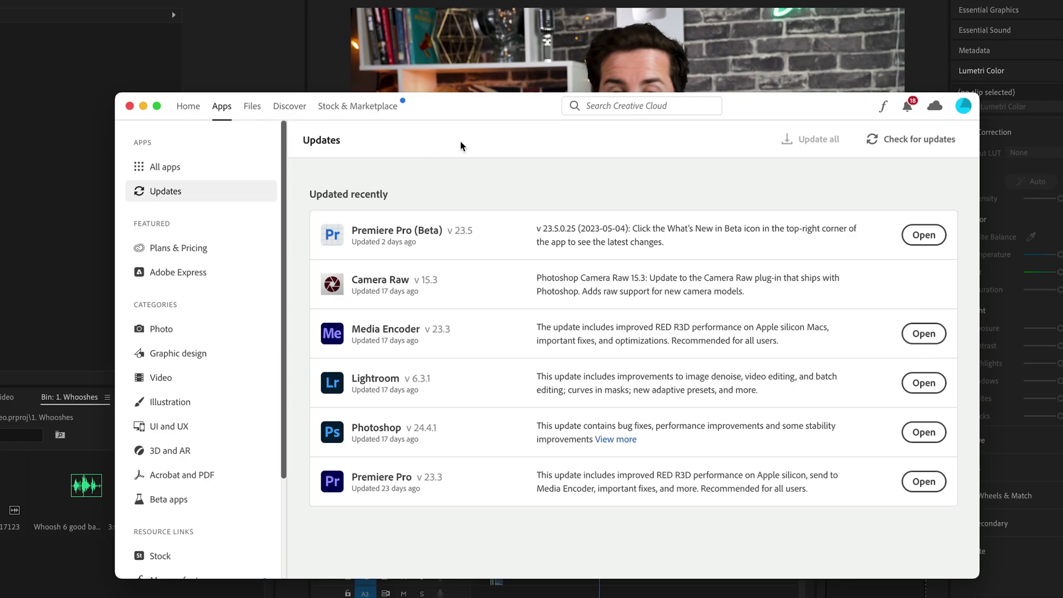
left_click(924, 234)
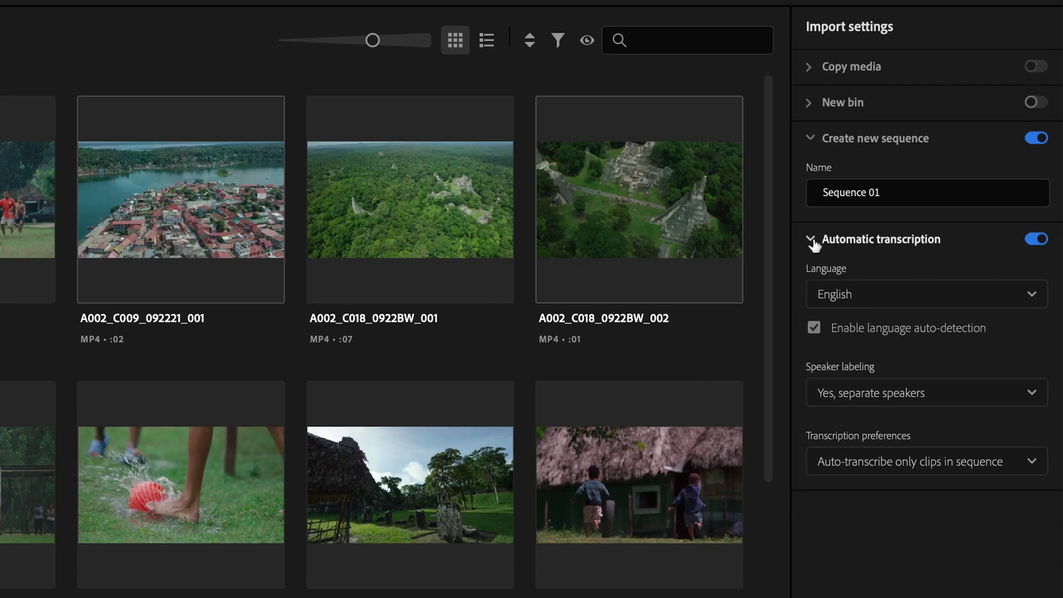
Step: Keep automatic transcription on in English and preview the interview clip 20230418_A7s9337.MP4
left_click(812, 240)
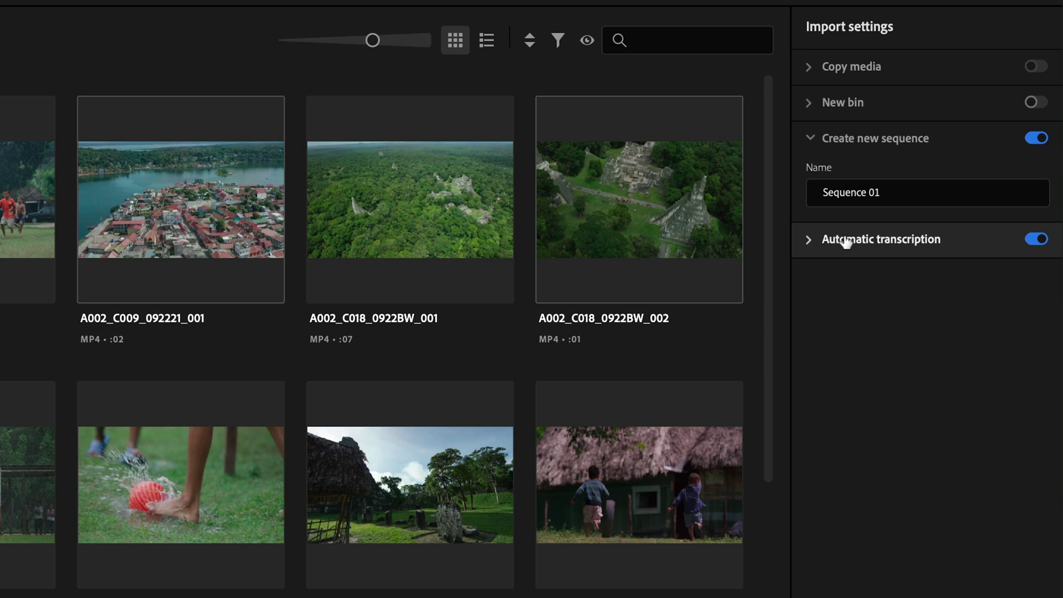
left_click(805, 240)
left_click(889, 301)
left_click(850, 321)
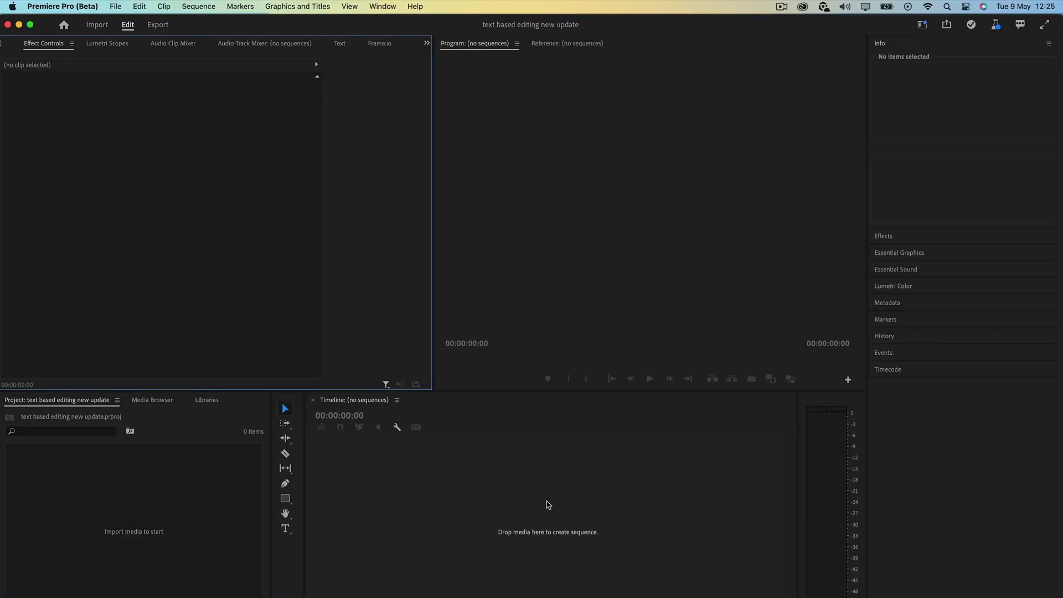
left_click(166, 541)
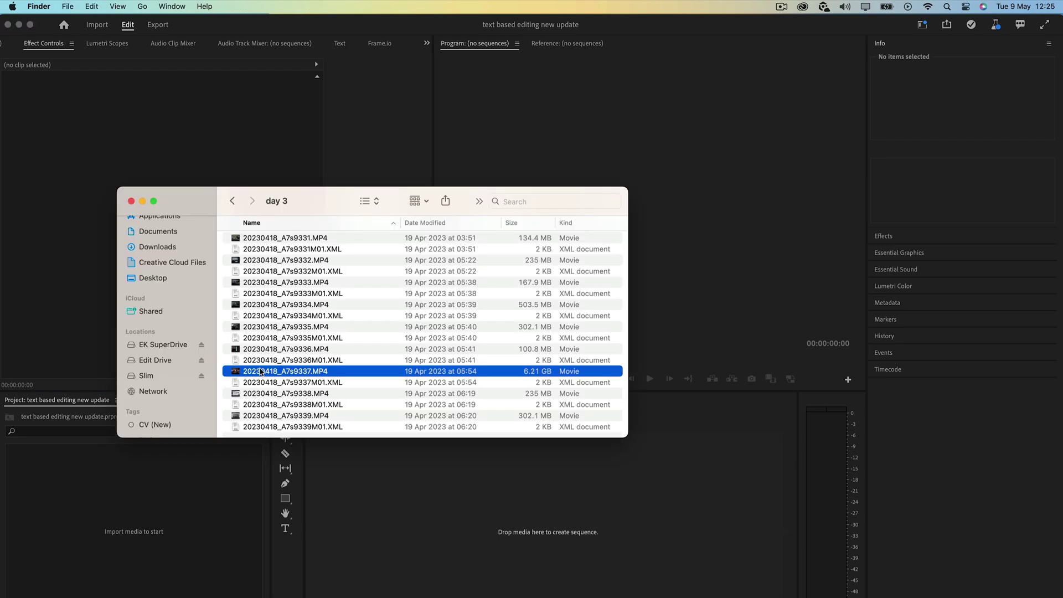
key("space")
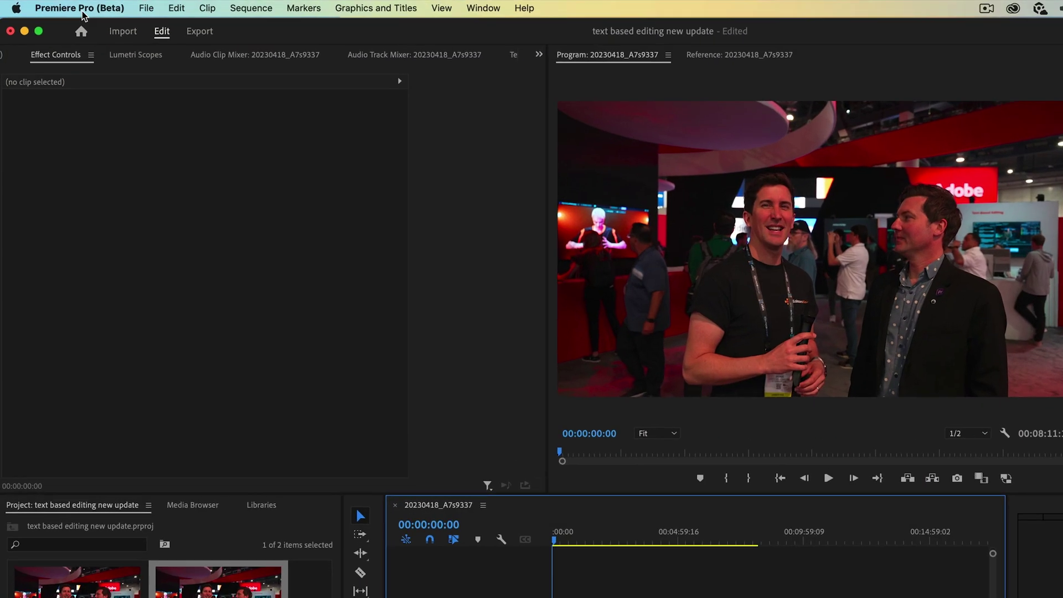
Step: Confirm 'Automatically transcribe clips' stays checked in the Transcription preferences
left_click(64, 7)
mouse_move(107, 72)
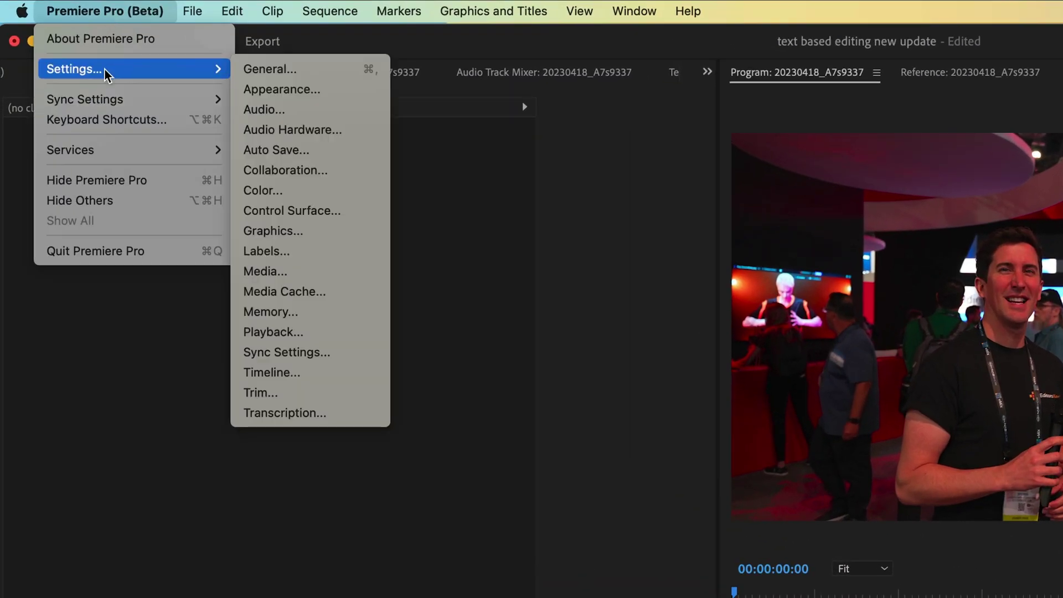
left_click(311, 415)
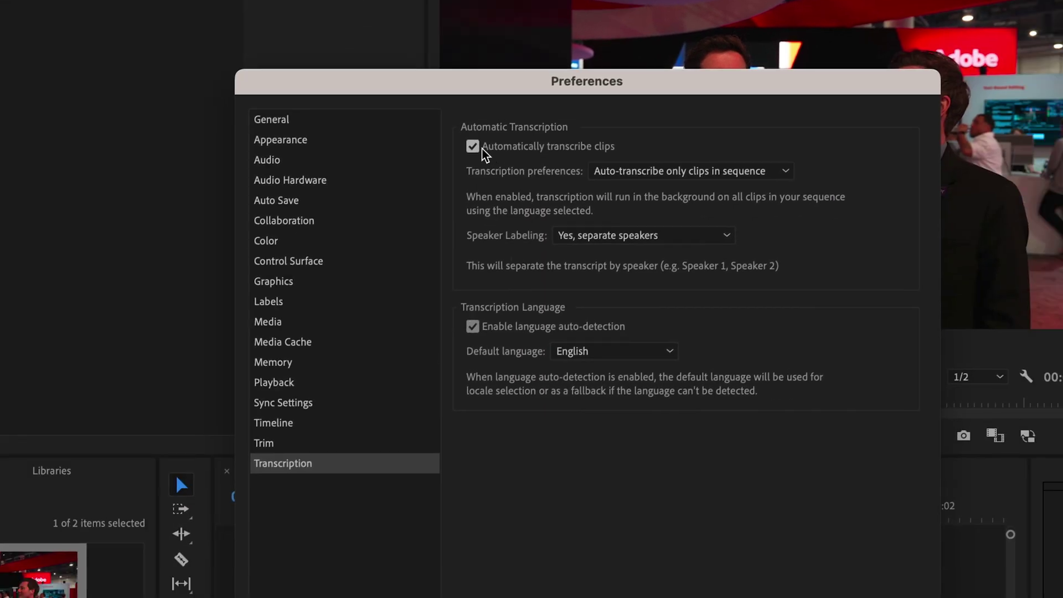
left_click(474, 148)
left_click(473, 147)
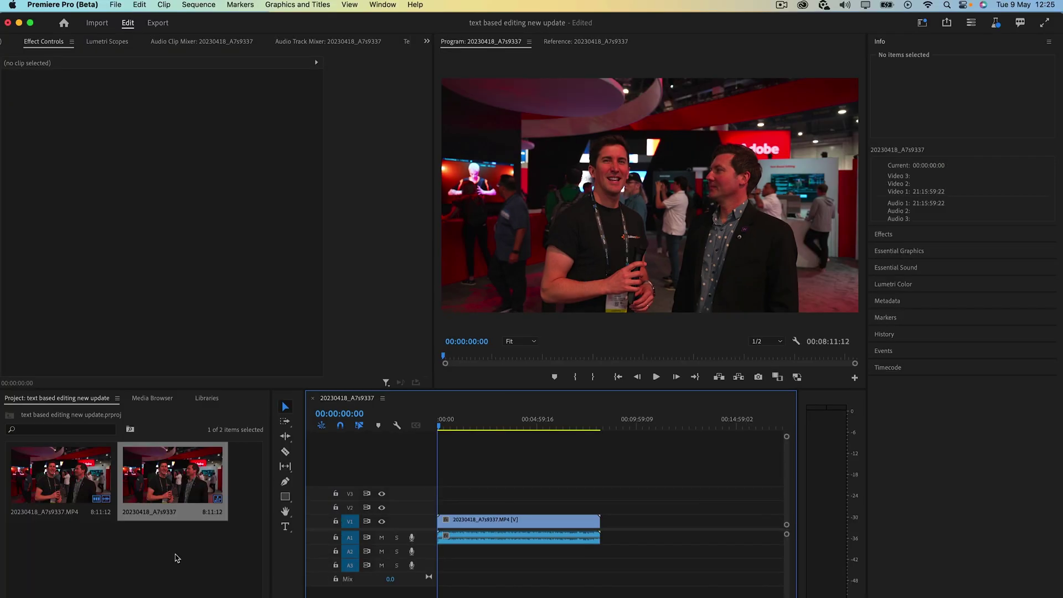
Step: Deselect the clip in the project bin and bring up the Workspaces list
left_click(176, 558)
left_click(377, 8)
mouse_move(383, 23)
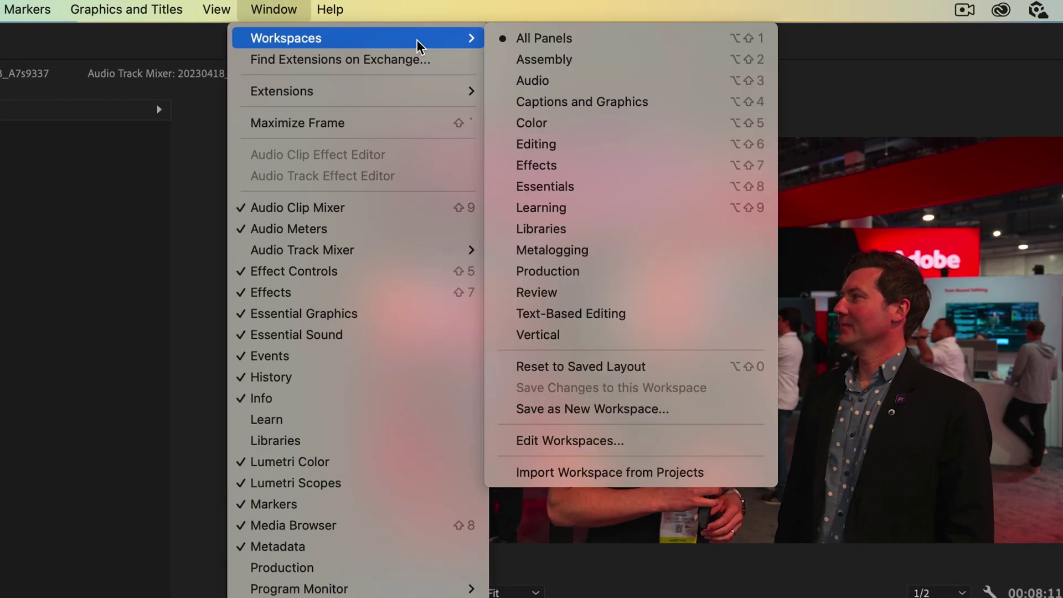
Step: Switch to Text-Based Editing and scroll through the speaker-labelled transcript back to the top
left_click(566, 314)
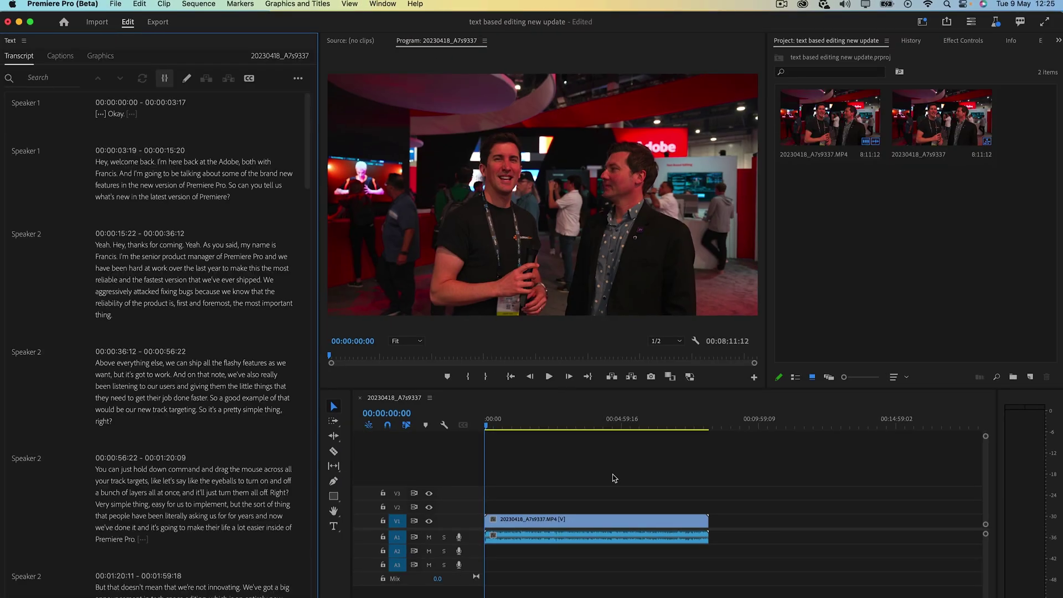
scroll(151, 186, "down", 20)
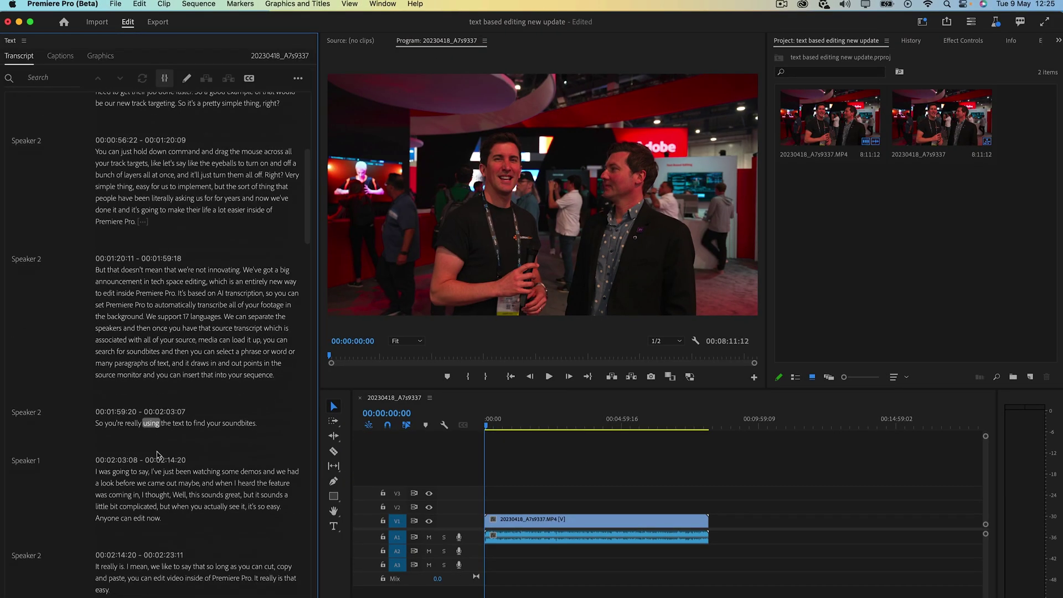
scroll(157, 452, "up", 5)
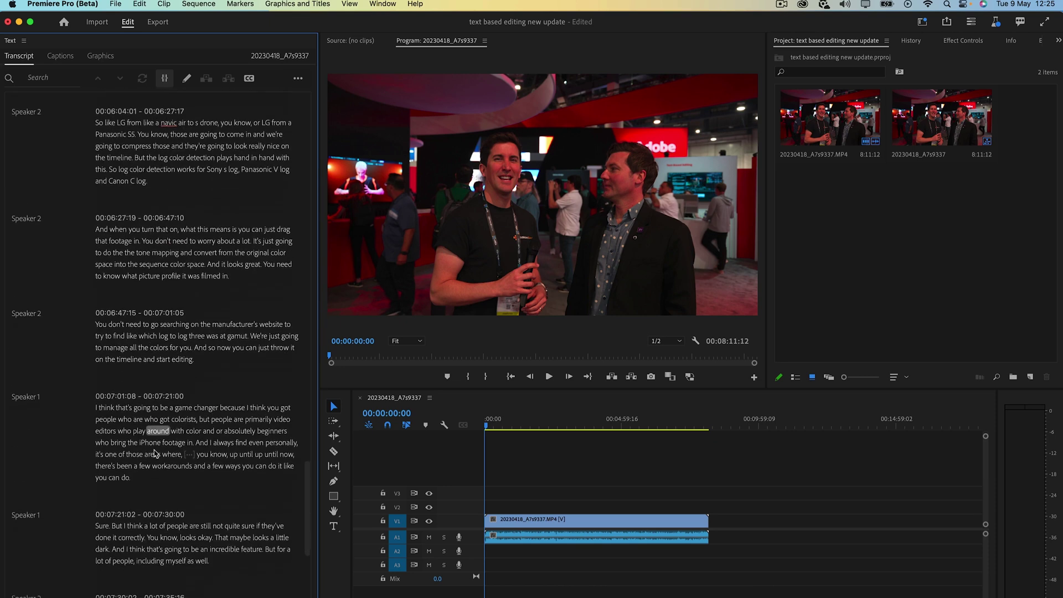
scroll(156, 455, "up", 15)
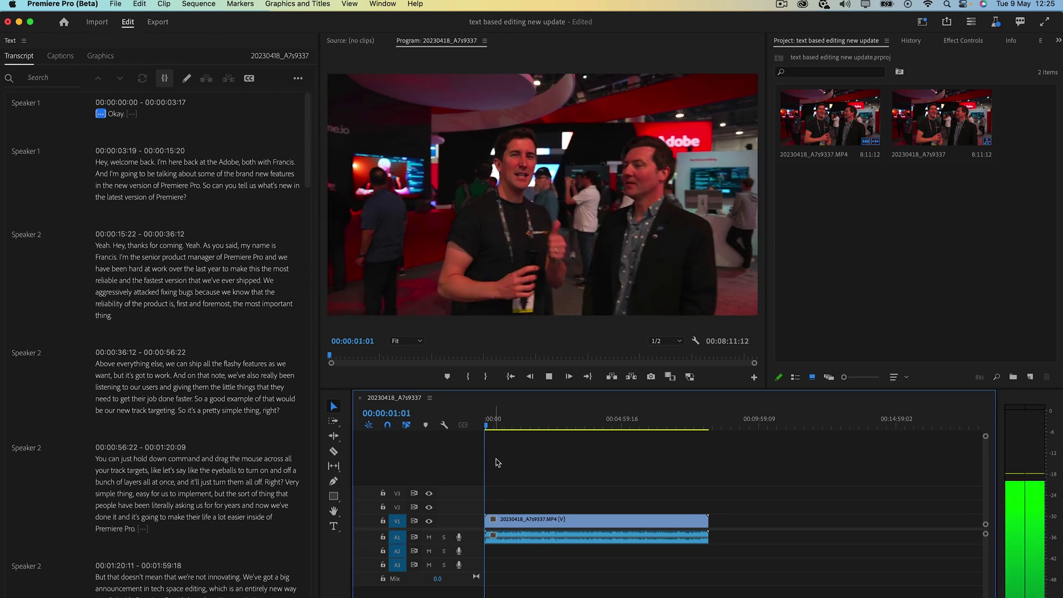
Step: Play the interview's opening, then delete the 'Okay.' line so it starts at 'Hey, welcome back.'
left_click_drag(486, 426, 506, 428)
key("space")
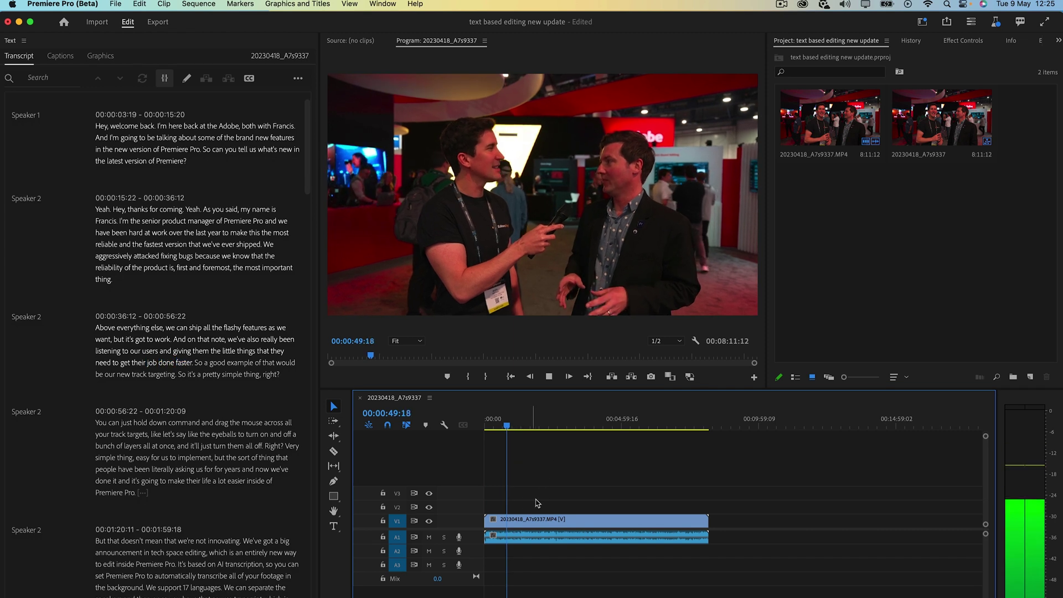
left_click_drag(506, 427, 469, 432)
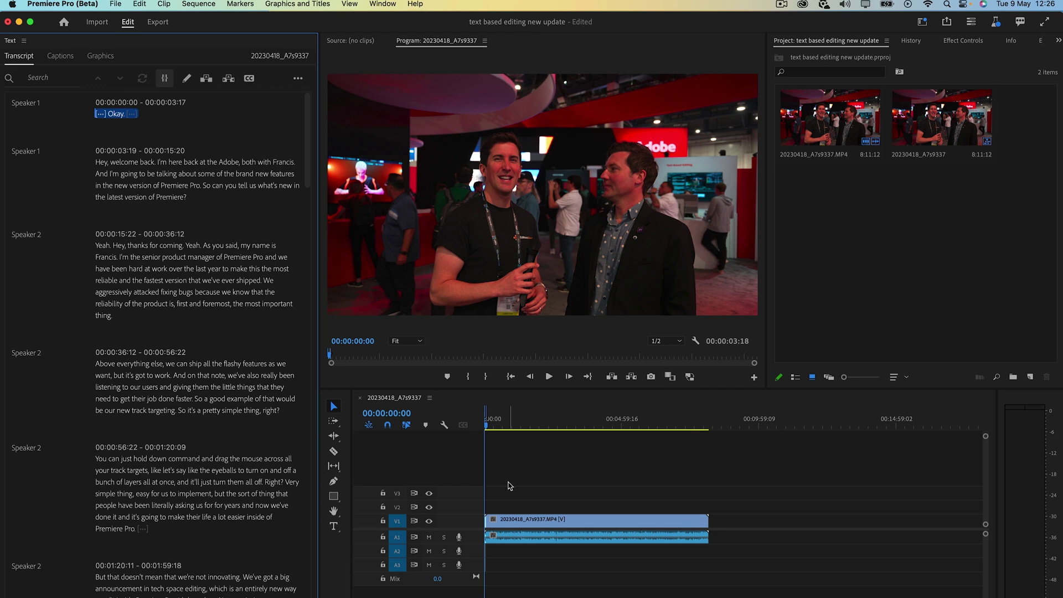
scroll(510, 486, "up", 10)
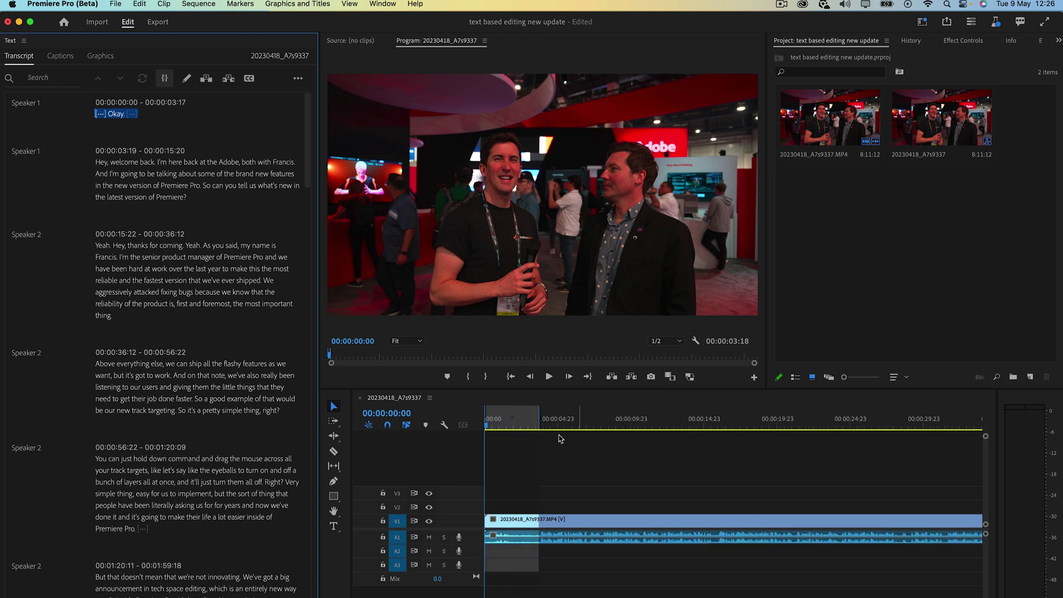
key("BackSpace")
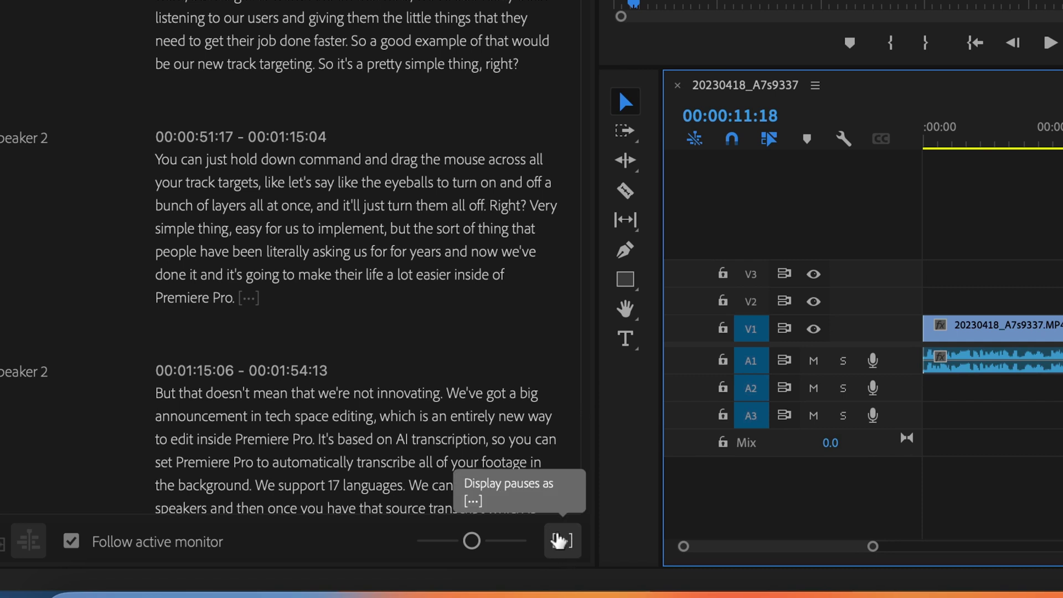
Step: Delete the [...] pauses before 'Hey, welcome back' and after 'thanks for coming'
left_click(560, 540)
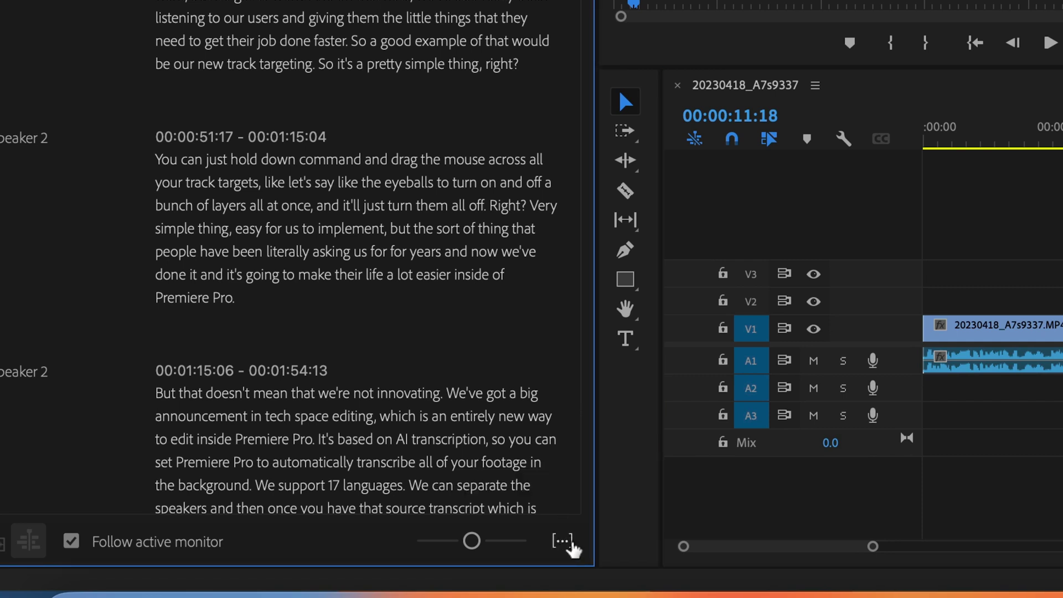
left_click(559, 540)
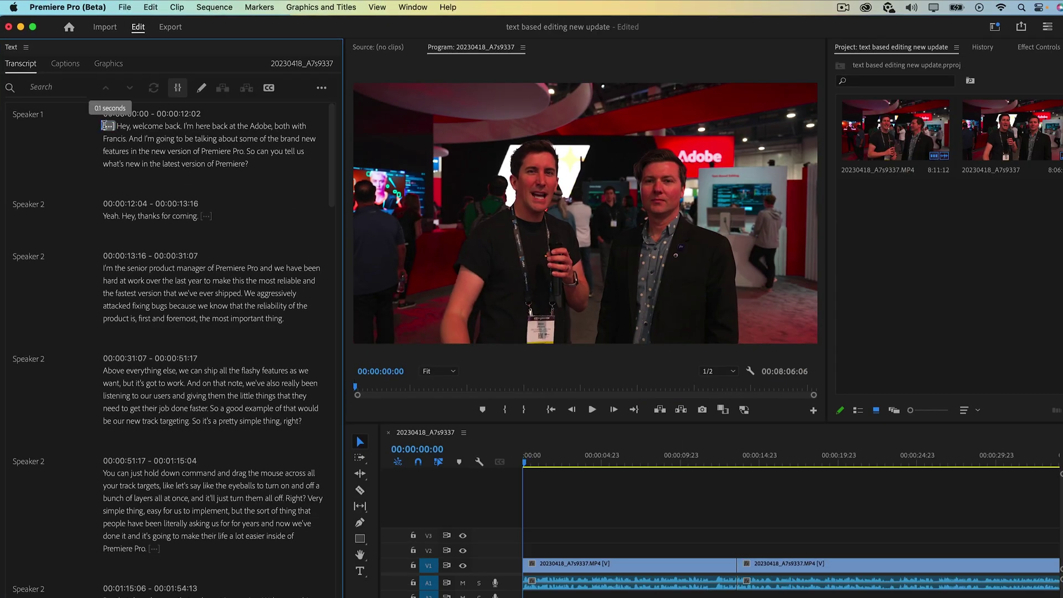
key("Delete")
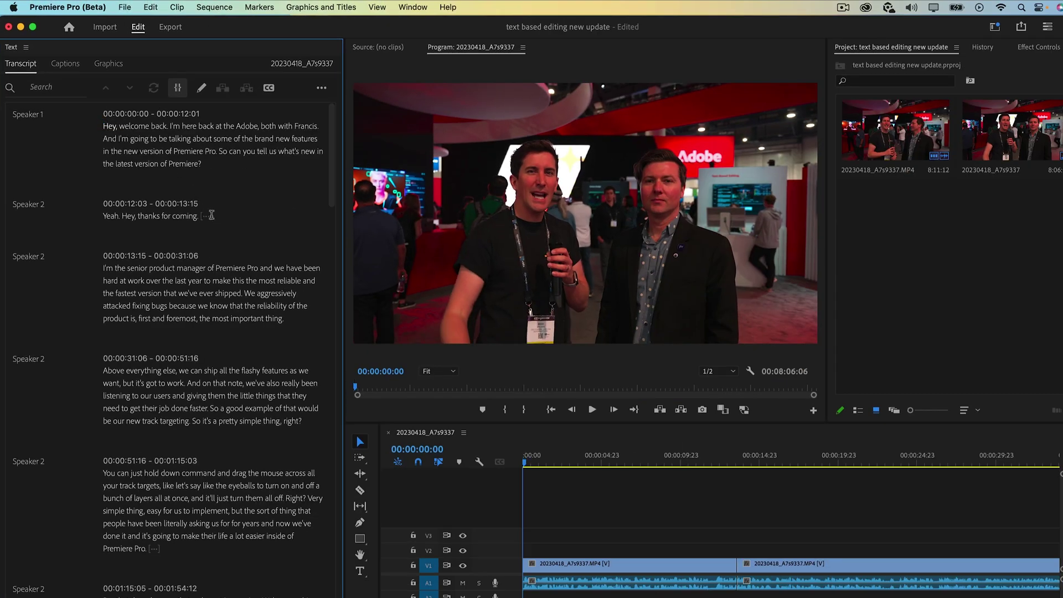
left_click(206, 216)
key("Delete")
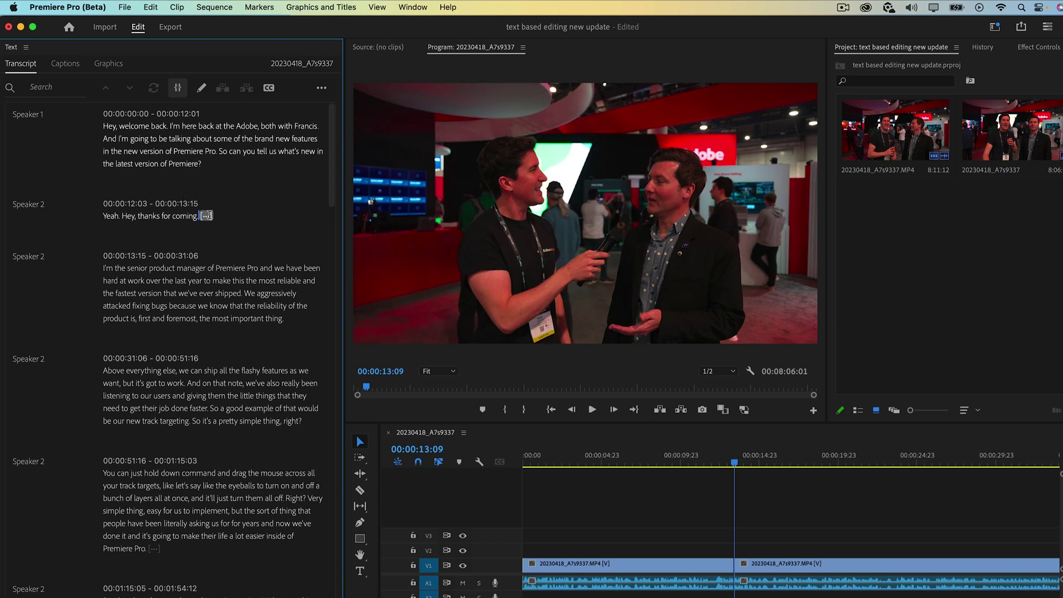
scroll(238, 437, "down", 15)
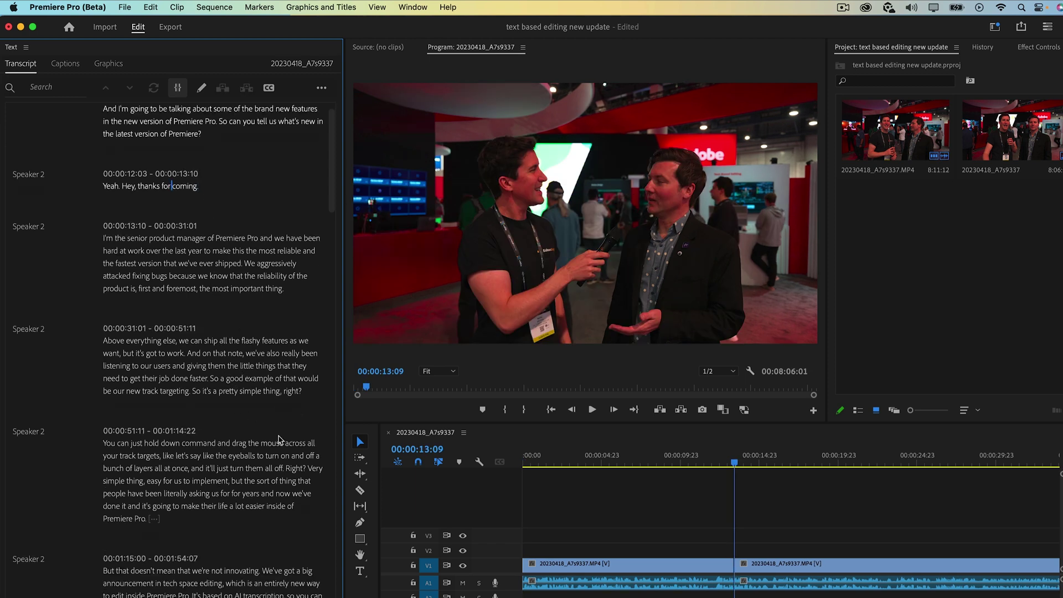
Step: Search the transcript for 'new' and copy the big announcement paragraph at 00:01:14
left_click(215, 356)
left_click(42, 86)
type("new")
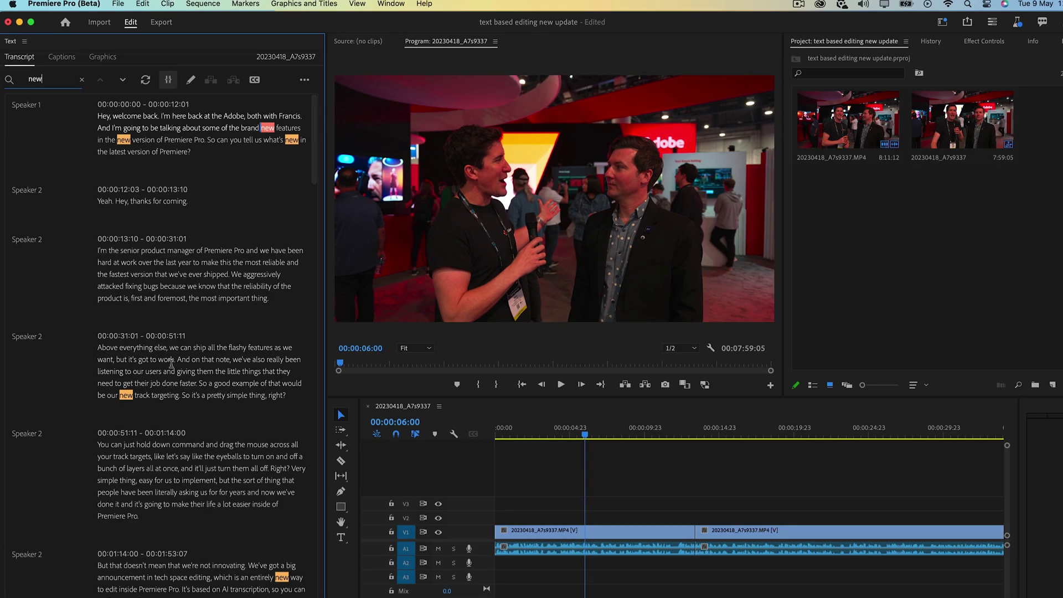
scroll(211, 387, "down", 5)
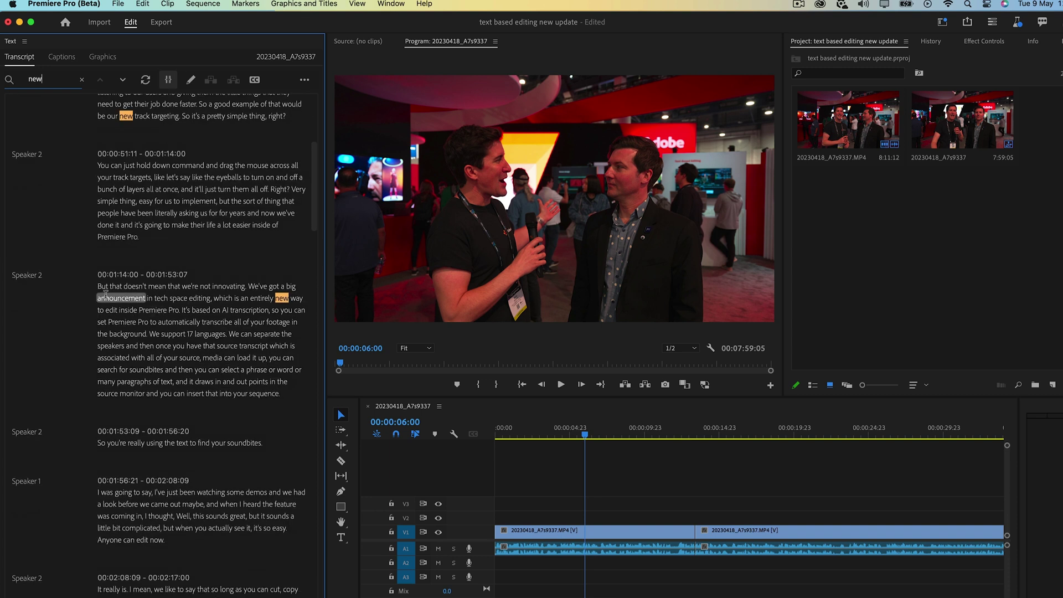
left_click_drag(98, 286, 304, 394)
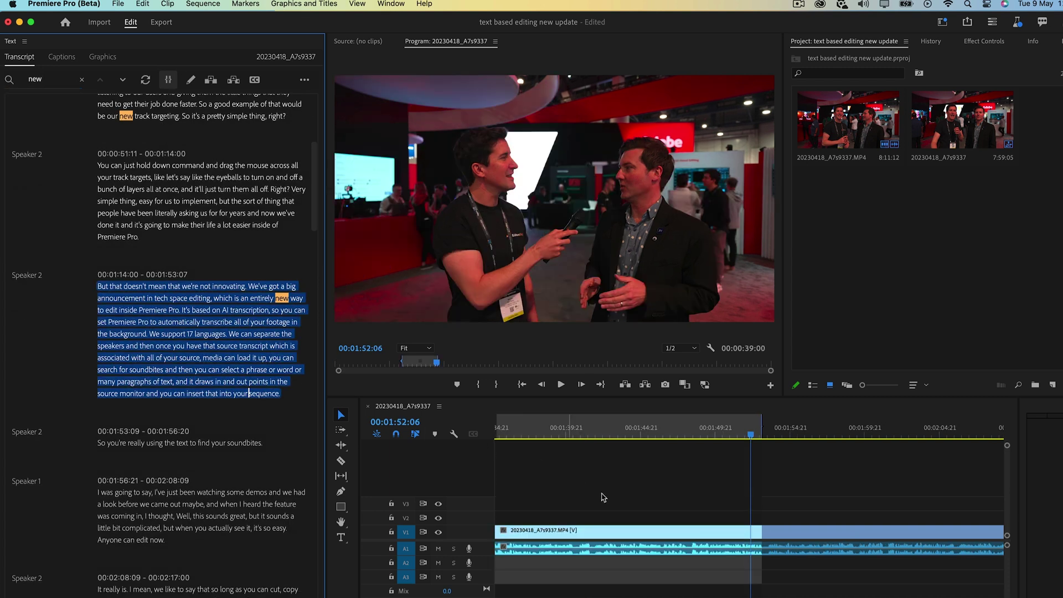
scroll(654, 487, "down", 4)
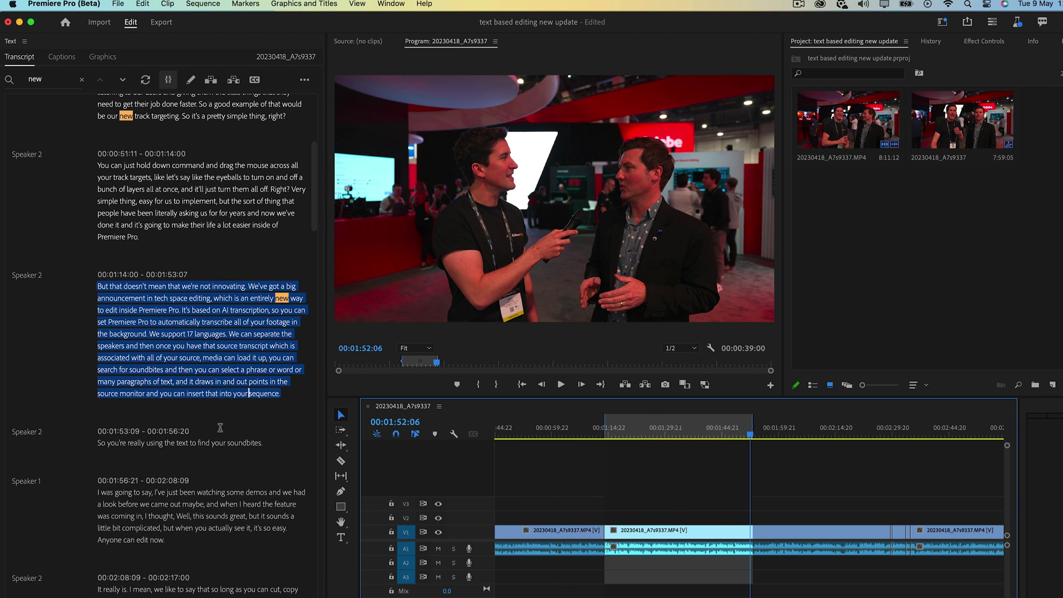
right_click(210, 350)
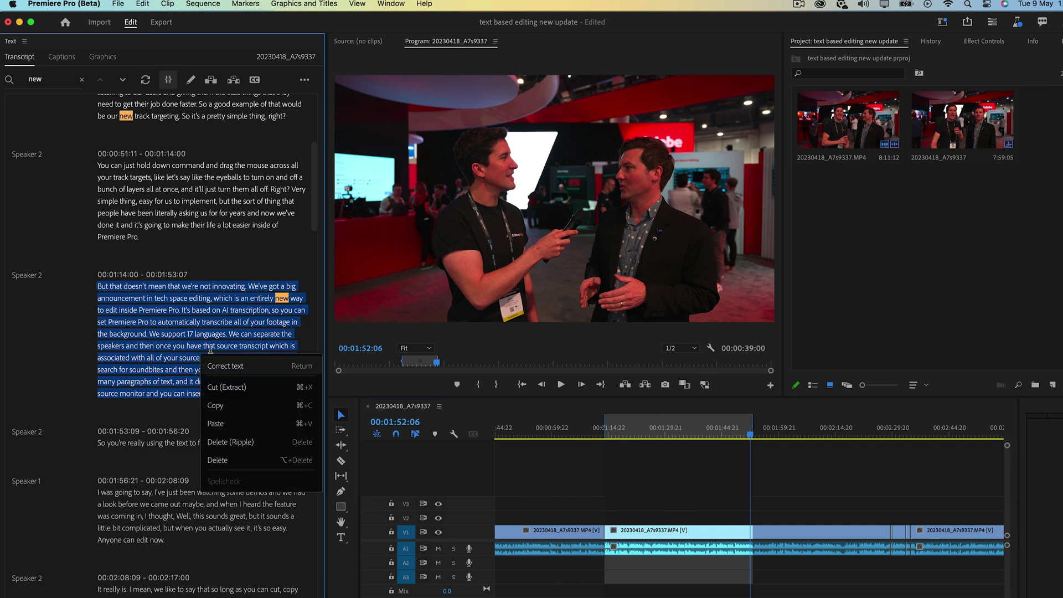
left_click(231, 406)
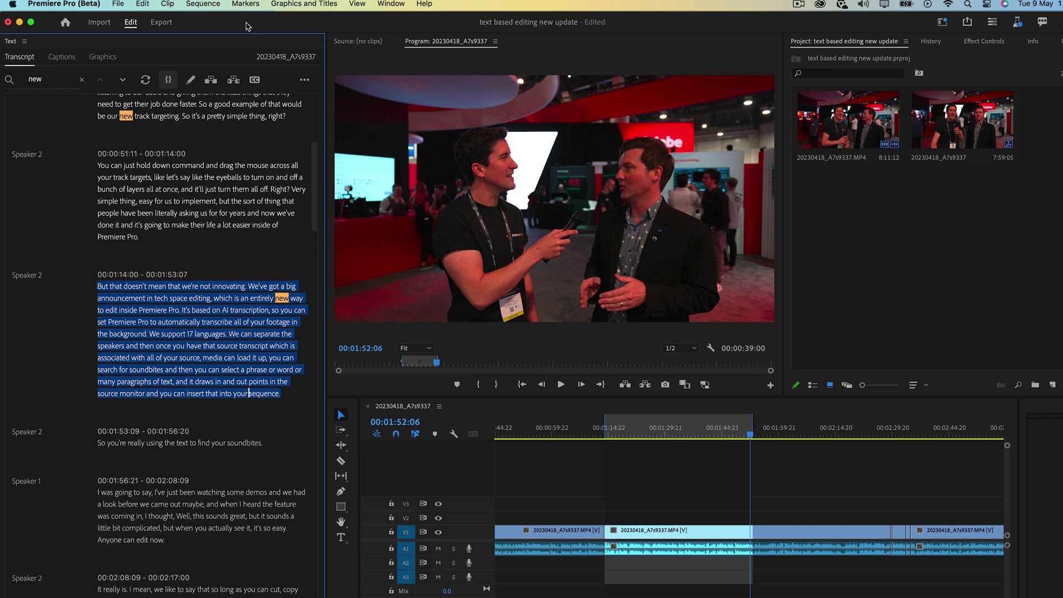
Step: Create a new sequence, Sequence 01, with the default settings
left_click(118, 3)
left_click(288, 16)
left_click(714, 576)
Step: Make Sequence 01 vertical 1080×1920 at 23.976 fps and paste the copied soundbite into it
left_click(203, 3)
left_click(232, 17)
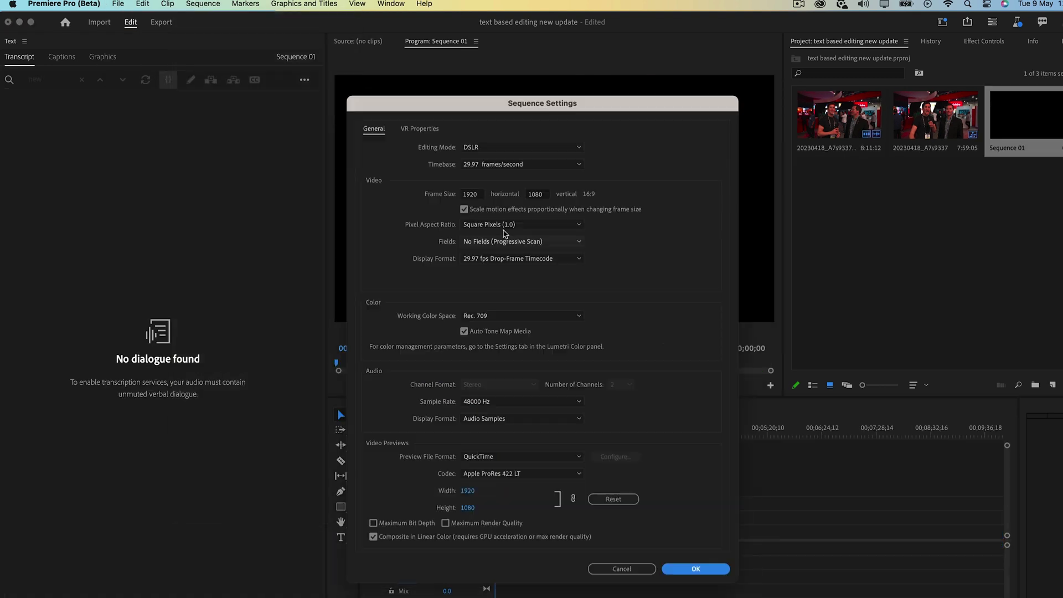
left_click(471, 194)
type("1080")
key("Tab")
type("1920")
left_click(520, 164)
left_click(487, 213)
left_click(696, 569)
key("super+v")
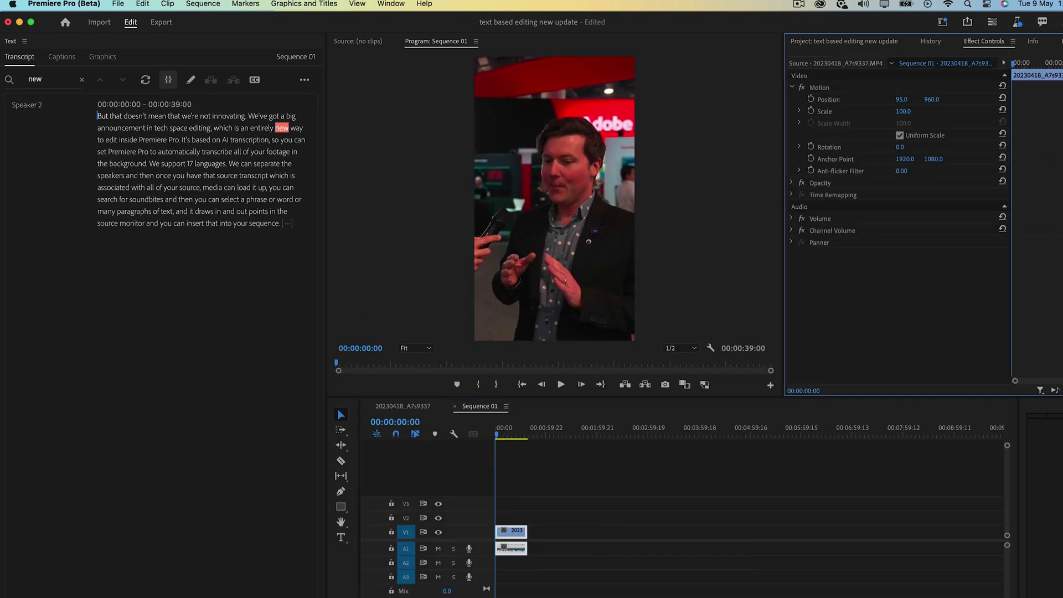